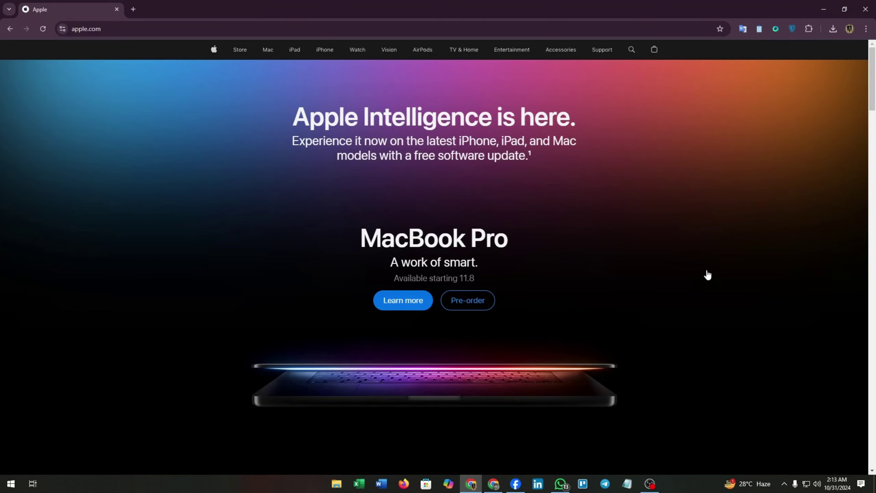
pyautogui.scroll(-2, 617, 297)
pyautogui.scroll(-5, 611, 298)
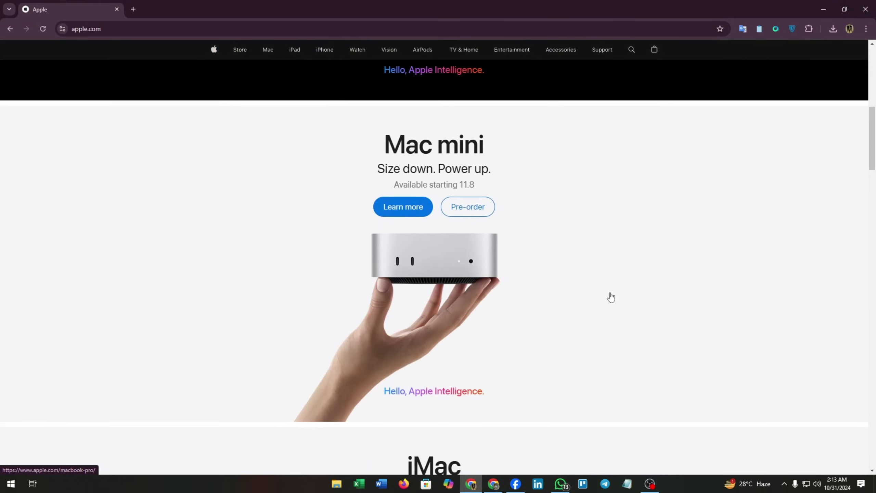
pyautogui.scroll(-6, 600, 281)
pyautogui.scroll(-3, 602, 282)
pyautogui.scroll(-6, 603, 283)
pyautogui.scroll(-2, 603, 282)
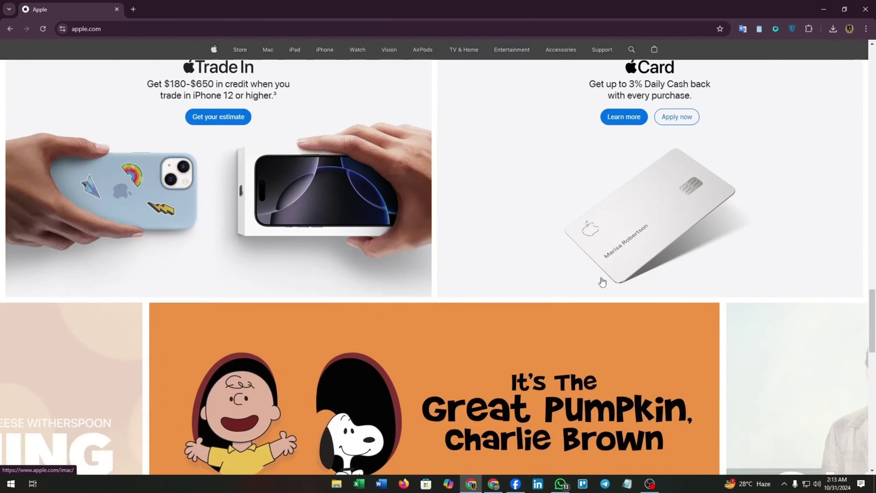
pyautogui.scroll(-4, 603, 283)
pyautogui.scroll(-8, 603, 282)
pyautogui.scroll(-2, 603, 282)
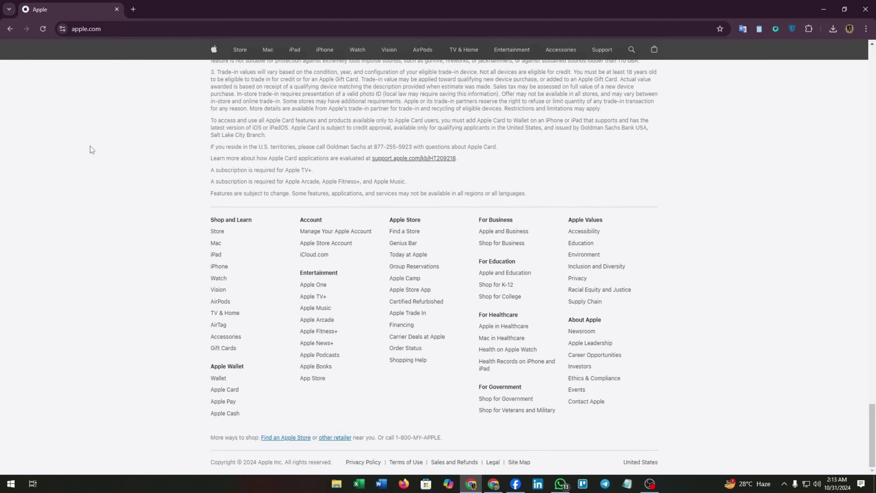
# Open a new tab and search Google for 'apple affiliate program'.
pyautogui.click(133, 9)
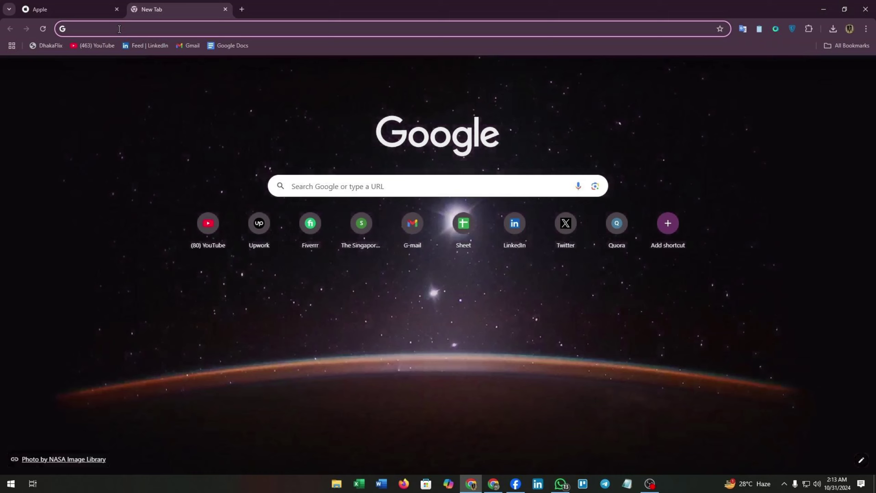
pyautogui.click(118, 29)
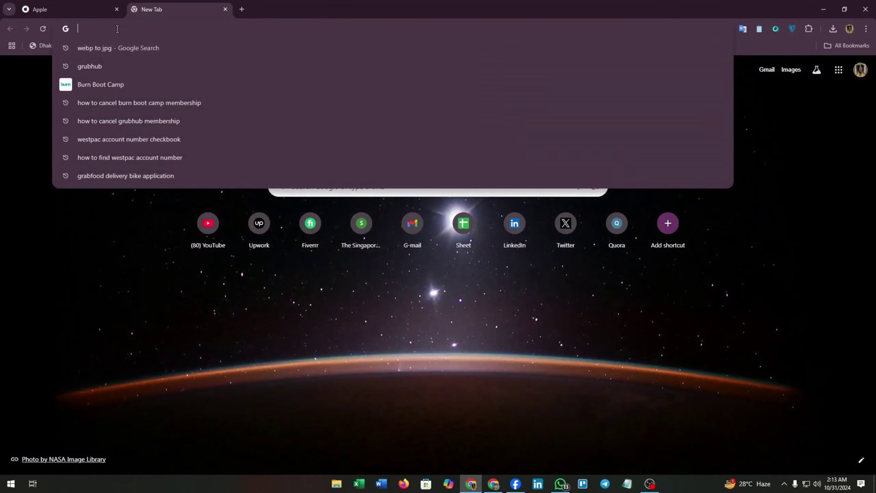
pyautogui.write('apple a')
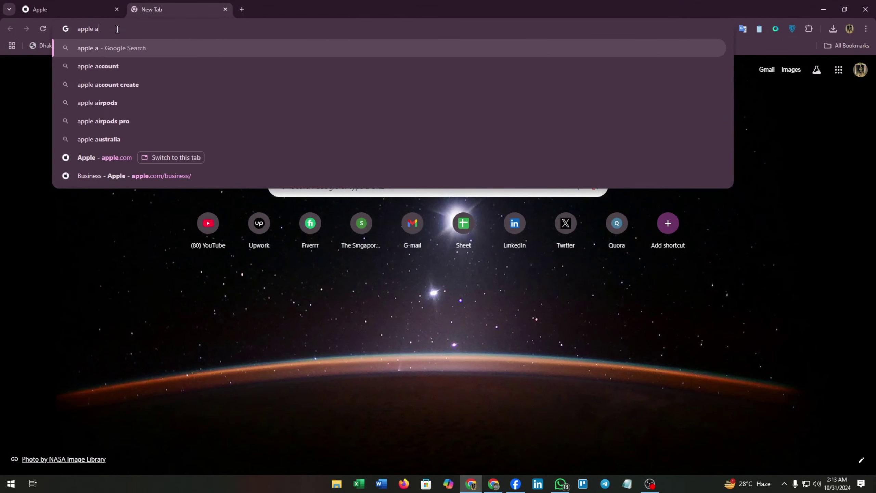
pyautogui.write('ffi')
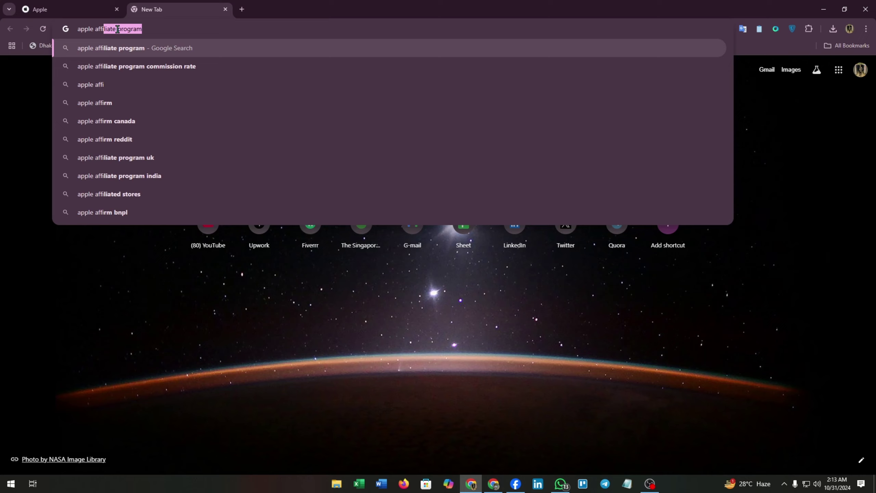
pyautogui.click(115, 49)
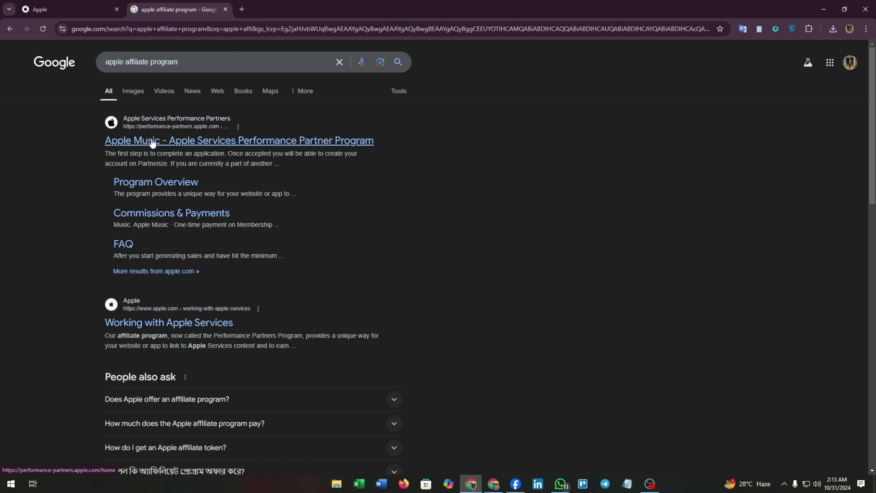
# Open the 'Apple Music - Apple Services Performance Partner Program' search result.
pyautogui.click(152, 143)
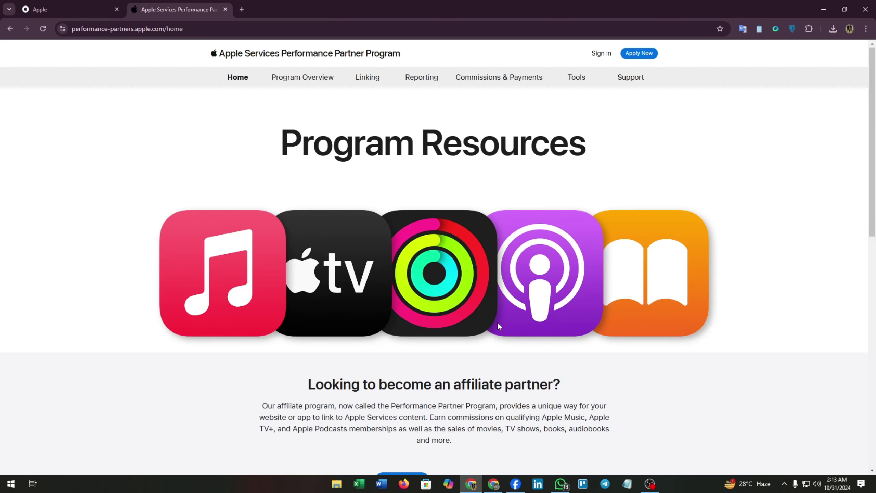
pyautogui.scroll(-1, 485, 315)
pyautogui.scroll(-1, 459, 304)
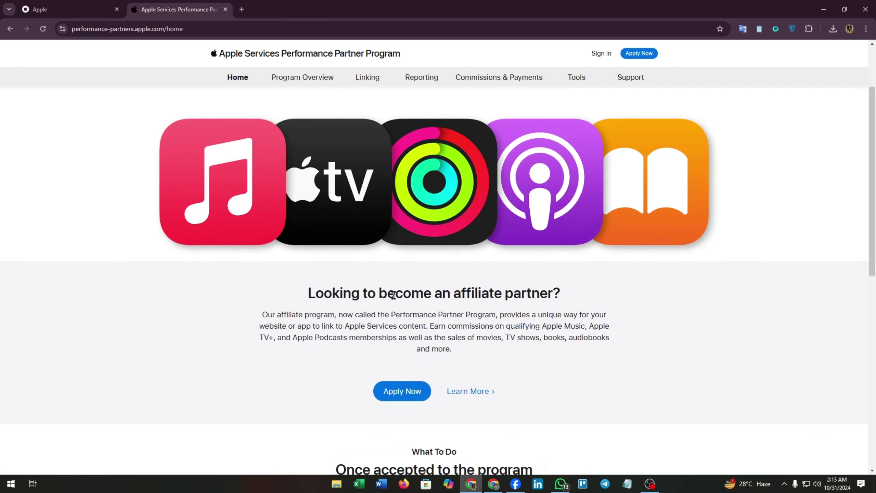
pyautogui.scroll(-1, 329, 328)
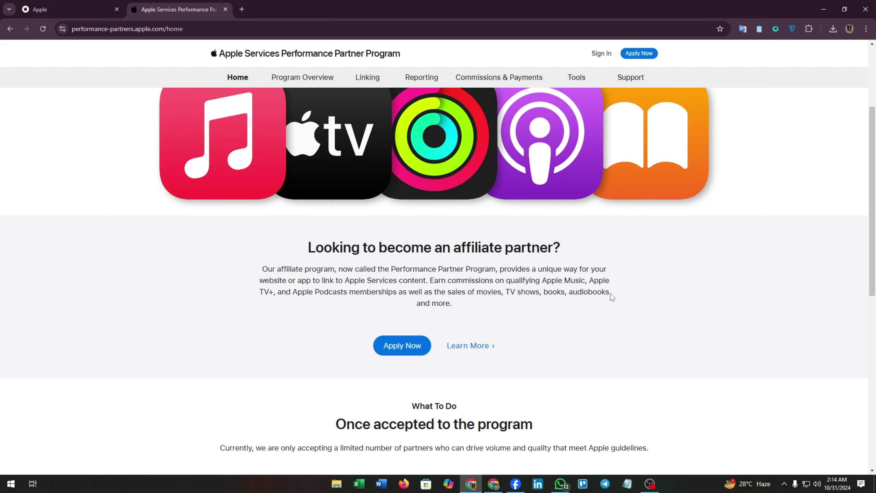
# Start the application with Apply Now, then switch to the newly opened Affiliate Resources tab.
pyautogui.click(401, 352)
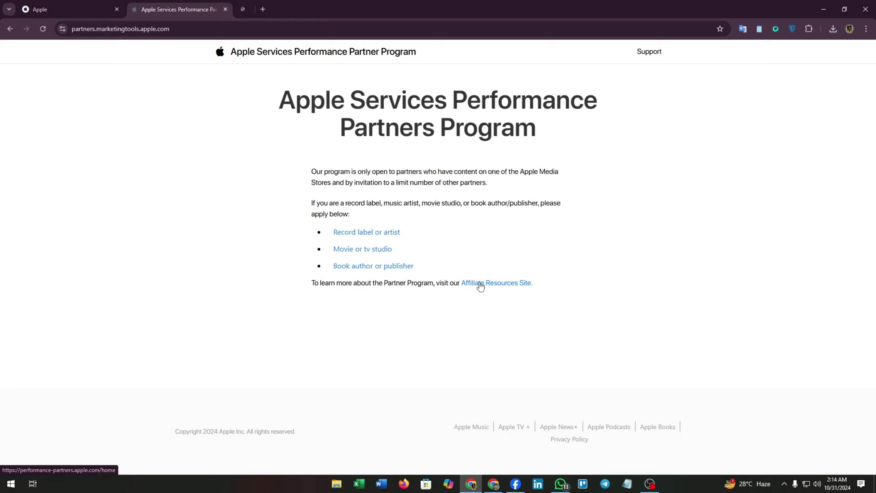
pyautogui.click(271, 4)
pyautogui.scroll(-3, 359, 252)
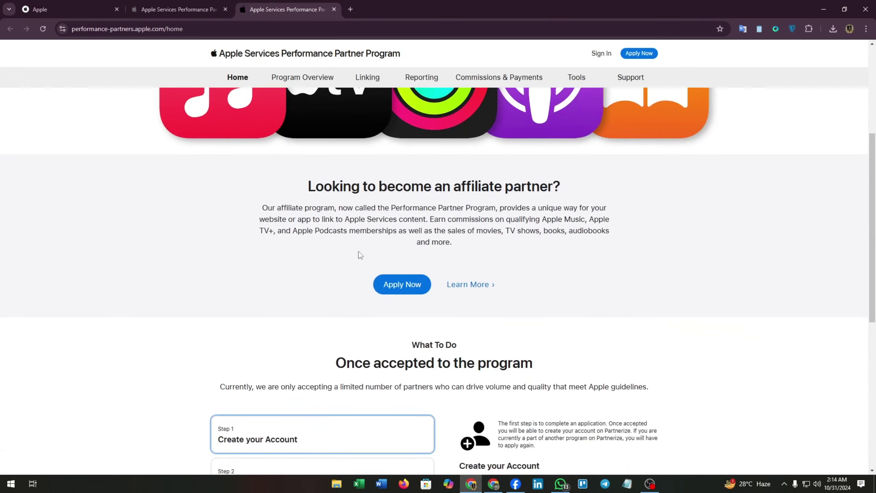
pyautogui.scroll(-4, 359, 253)
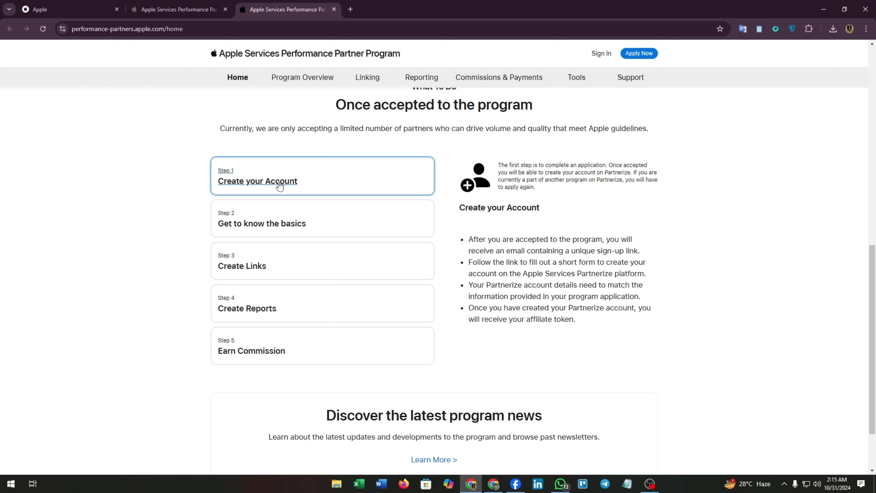
# Step through onboarding Steps 1–5, from Create your Account to Earn Commission.
pyautogui.click(359, 214)
pyautogui.click(353, 192)
pyautogui.click(333, 221)
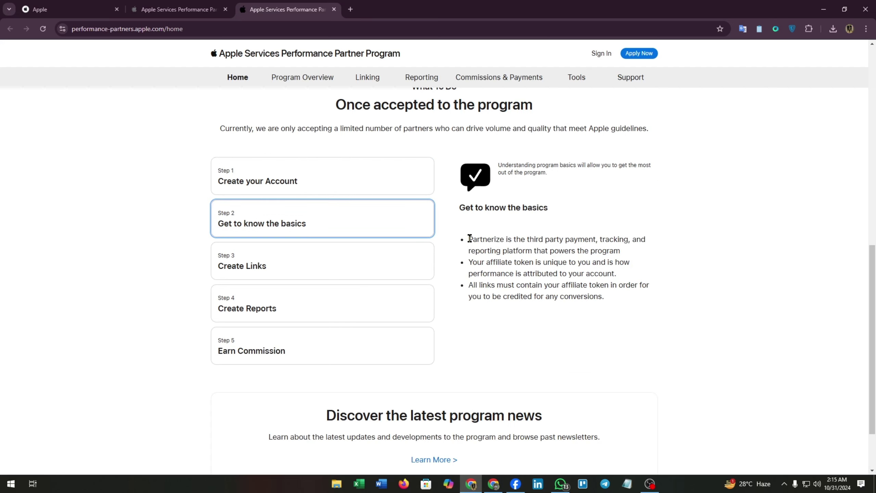
pyautogui.click(334, 259)
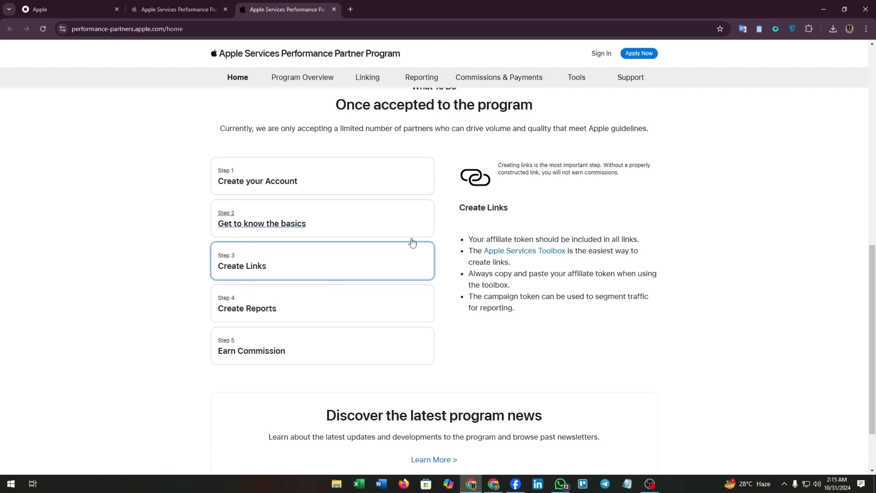
pyautogui.click(301, 303)
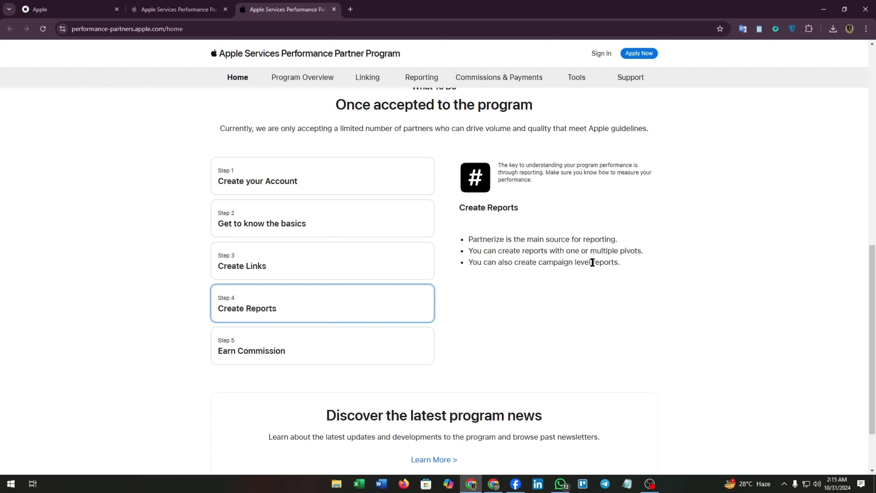
pyautogui.click(298, 363)
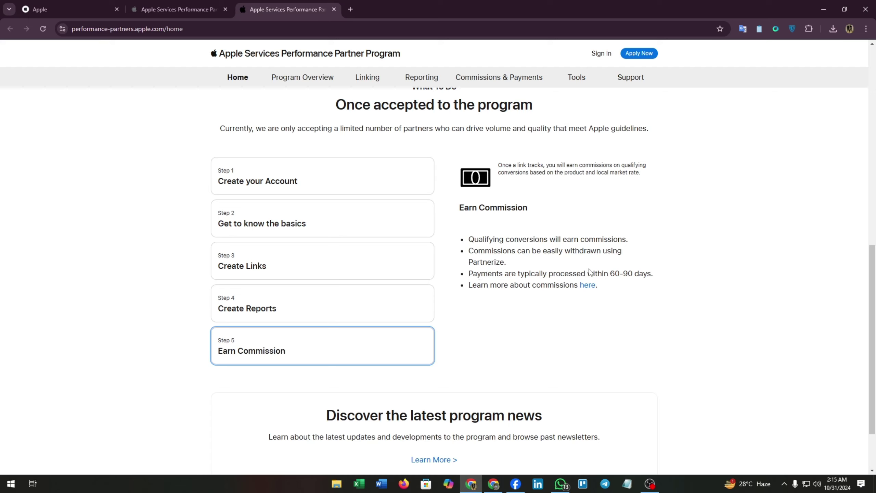
# Highlight the '60-90 days' payment time, then return to the application page tab.
pyautogui.moveTo(609, 273); pyautogui.dragTo(663, 273)
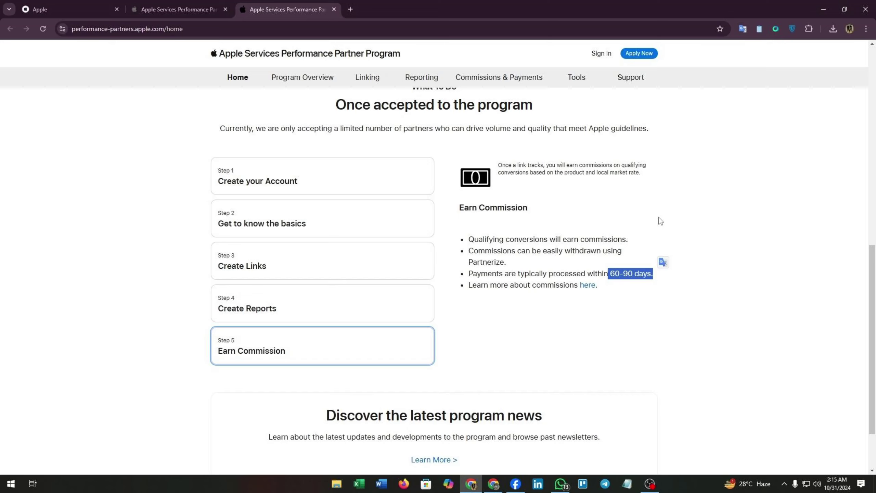
pyautogui.click(664, 228)
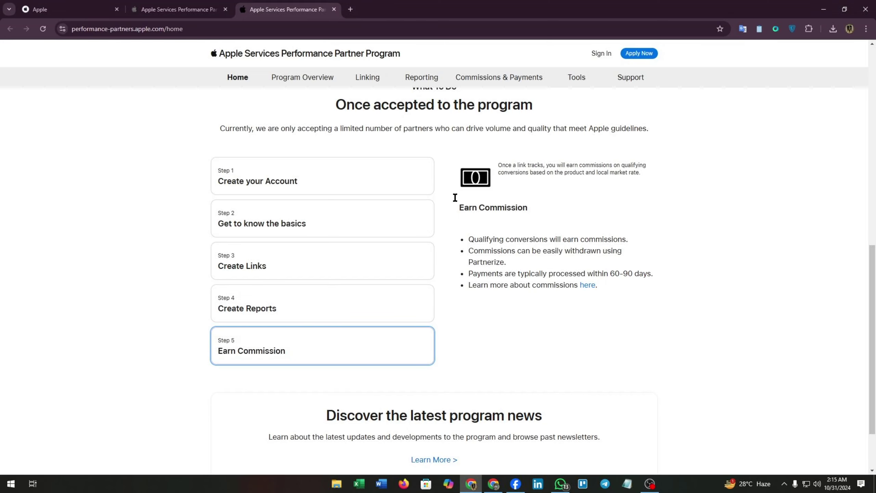
pyautogui.click(173, 5)
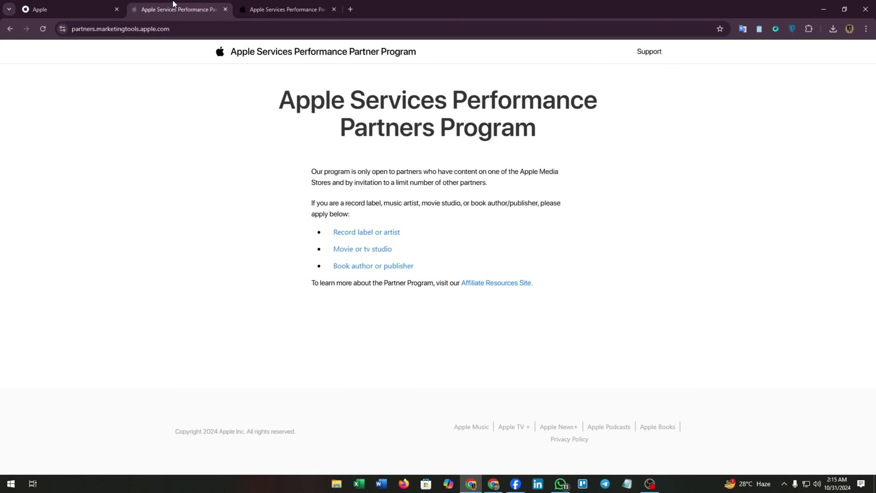
# Open the Apple Music for Artists and Labels form in a new tab and set Role to Record Label.
pyautogui.middleClick(361, 267)
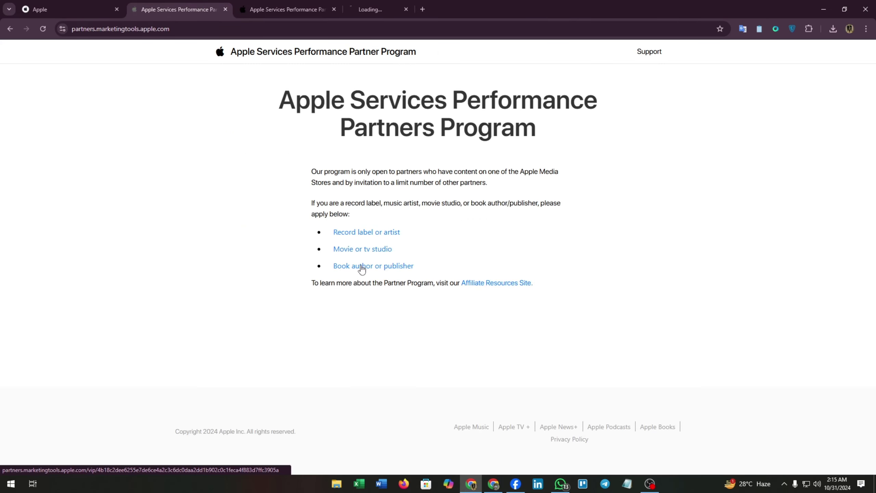
pyautogui.click(410, 4)
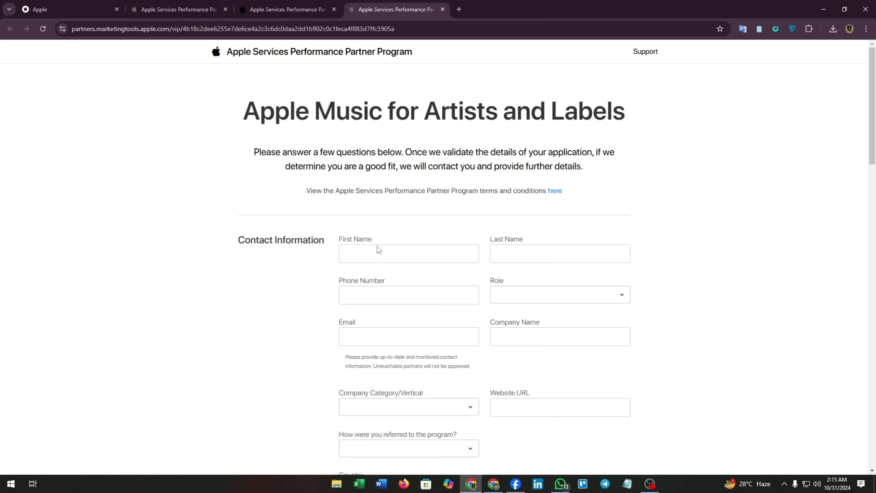
pyautogui.scroll(-1, 387, 230)
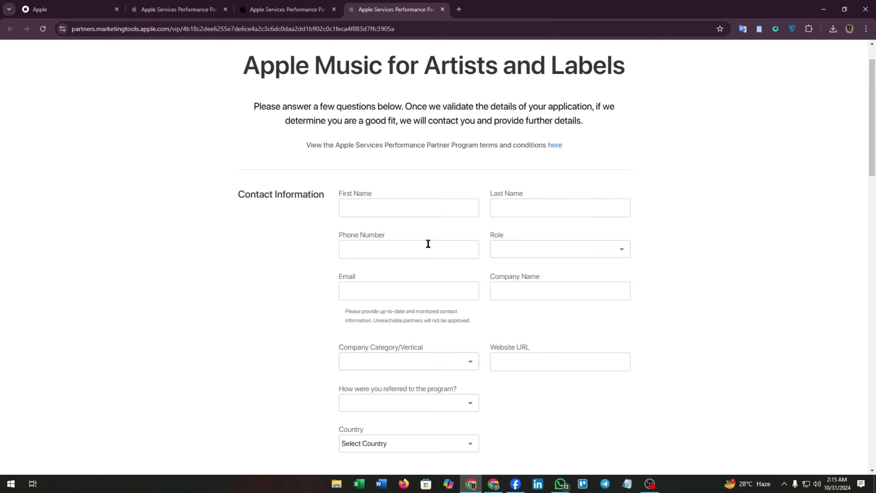
pyautogui.click(618, 249)
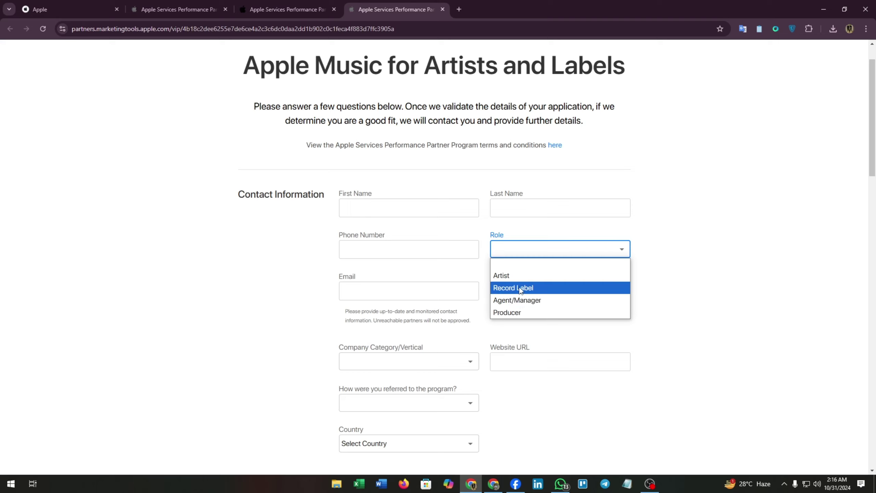
pyautogui.click(530, 292)
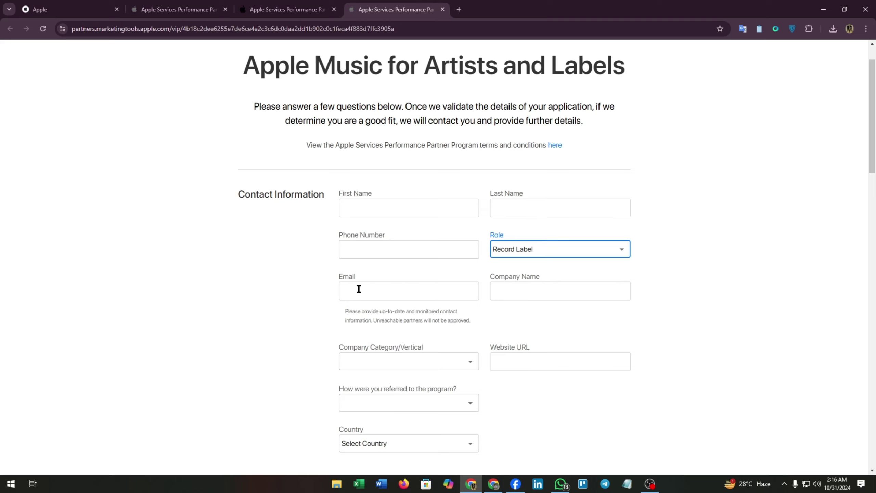
pyautogui.scroll(-1, 421, 358)
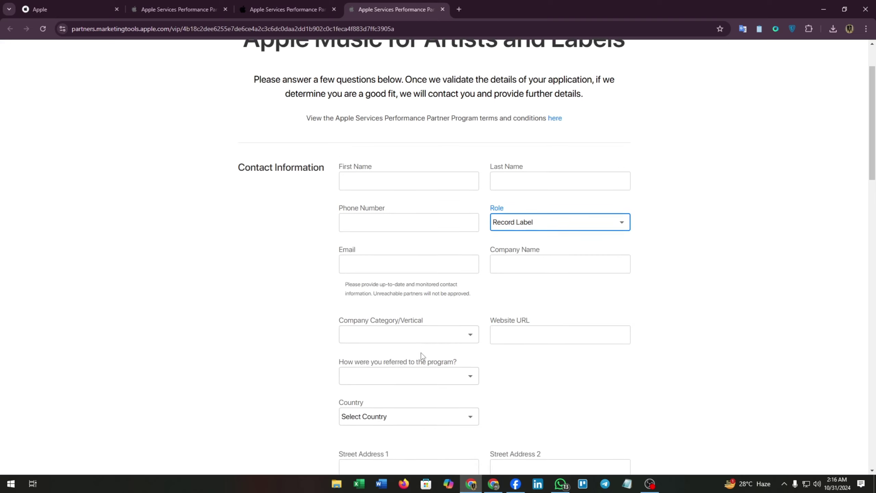
# Set the company category to Ad Network and the referral source to Apple Contact.
pyautogui.click(462, 323)
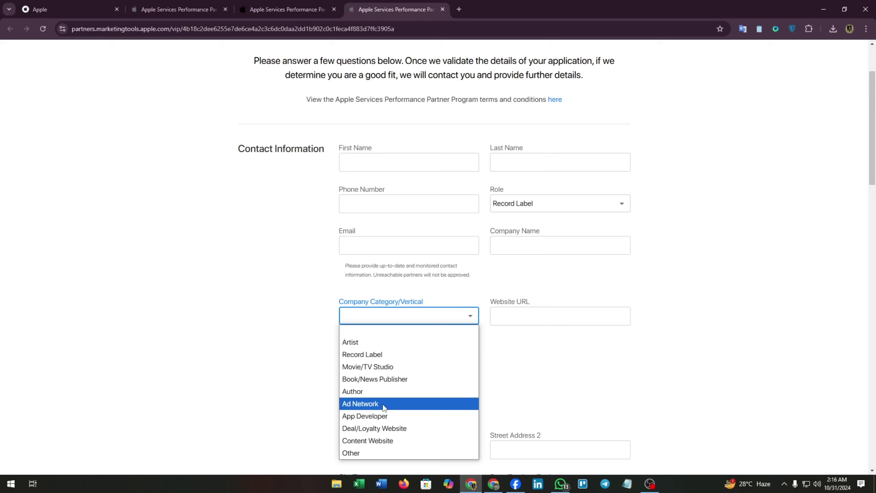
pyautogui.click(368, 404)
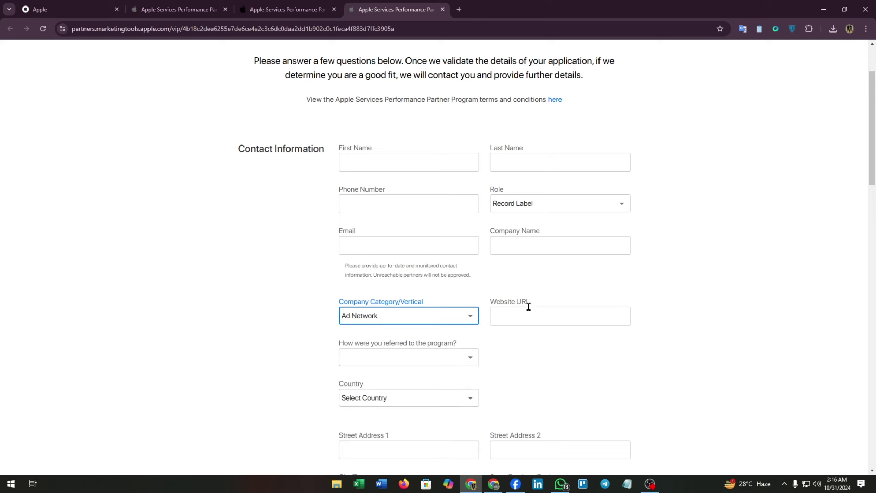
pyautogui.scroll(-1, 400, 325)
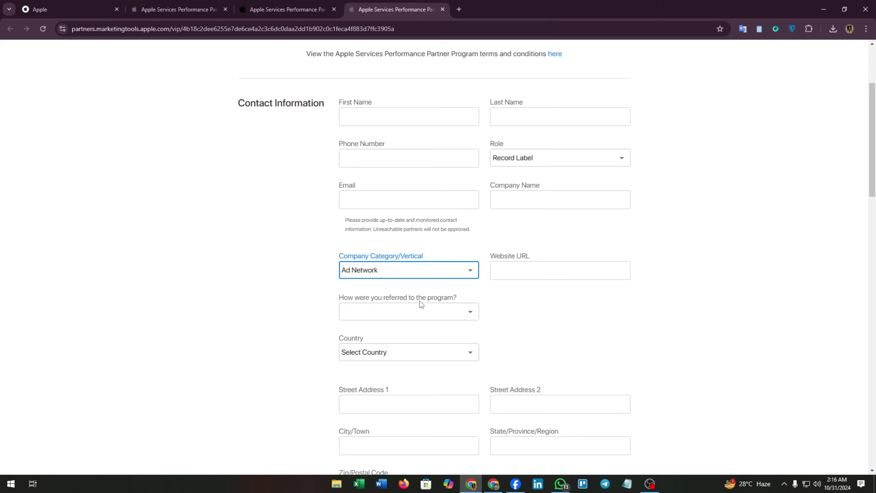
pyautogui.click(428, 312)
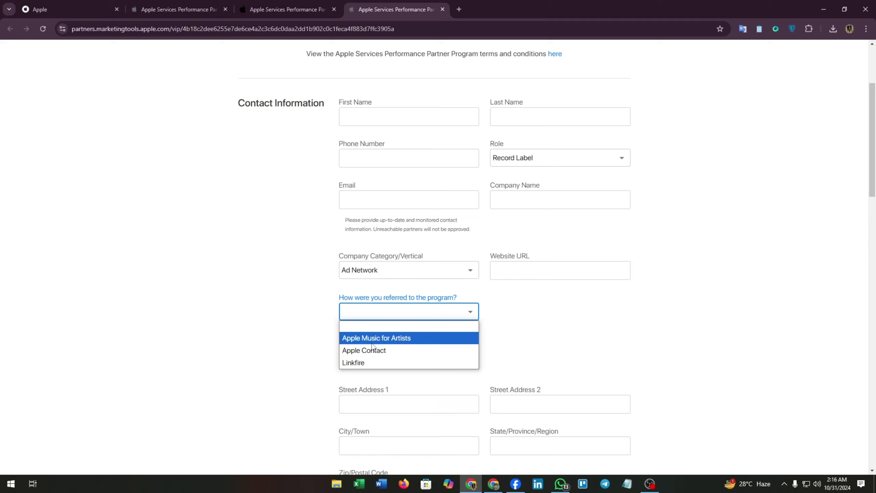
pyautogui.click(370, 350)
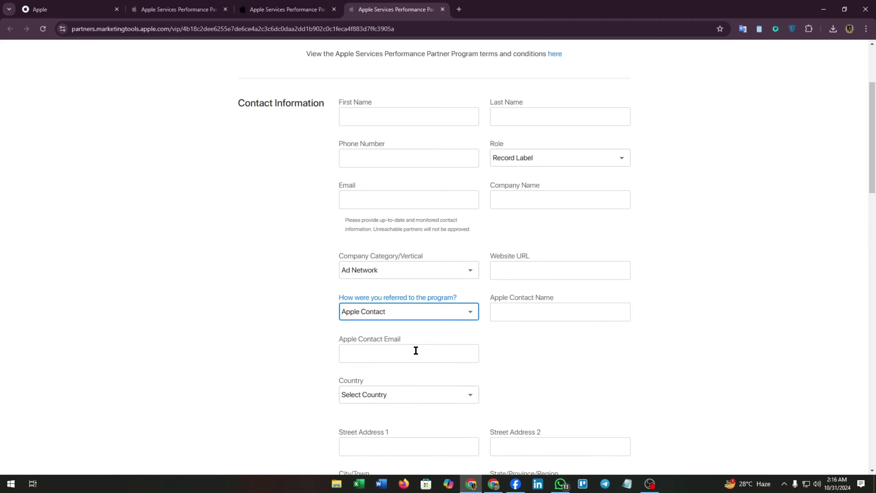
pyautogui.scroll(-1, 370, 353)
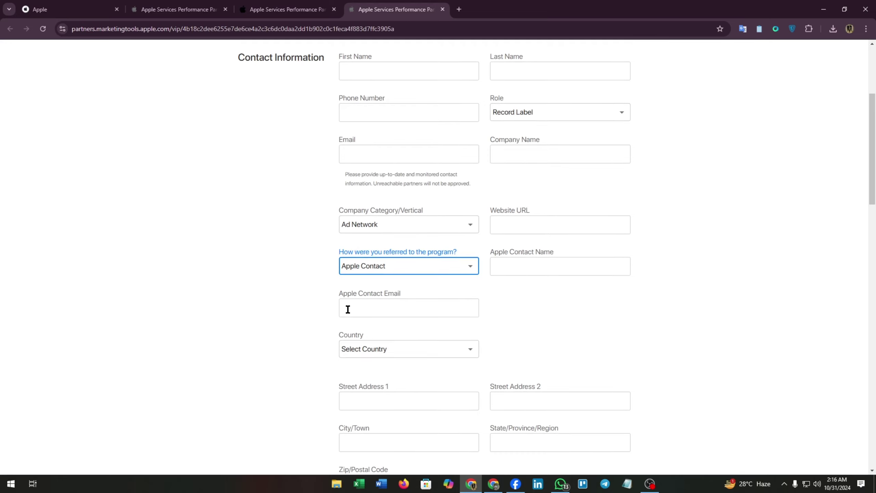
pyautogui.scroll(-1, 434, 329)
# Browse the Country list with S and L, then close it without choosing.
pyautogui.click(382, 304)
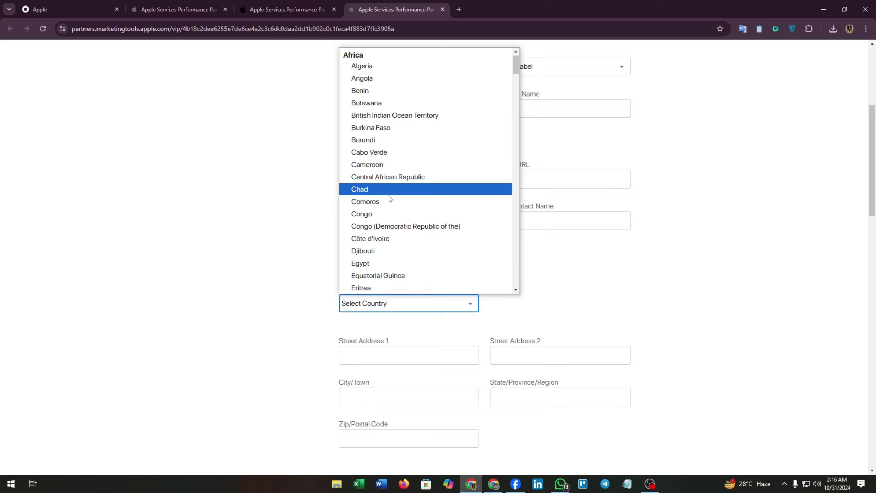
pyautogui.press('s')
pyautogui.press('l')
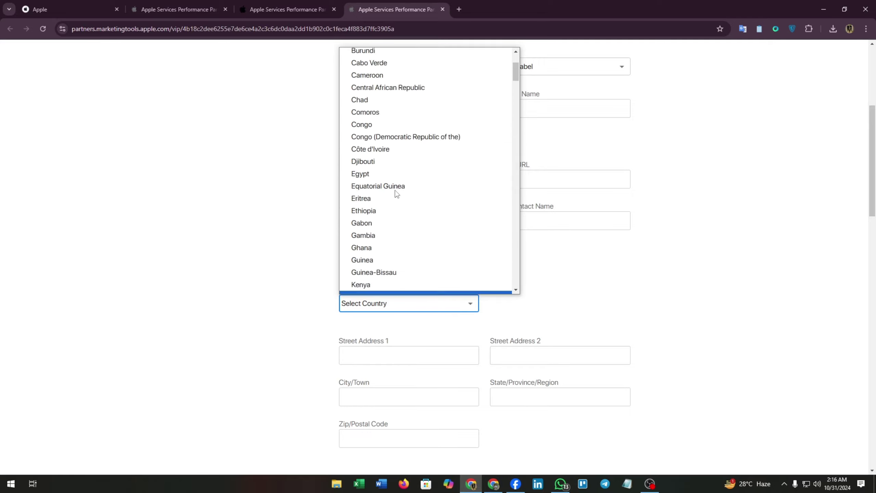
pyautogui.scroll(3, 395, 194)
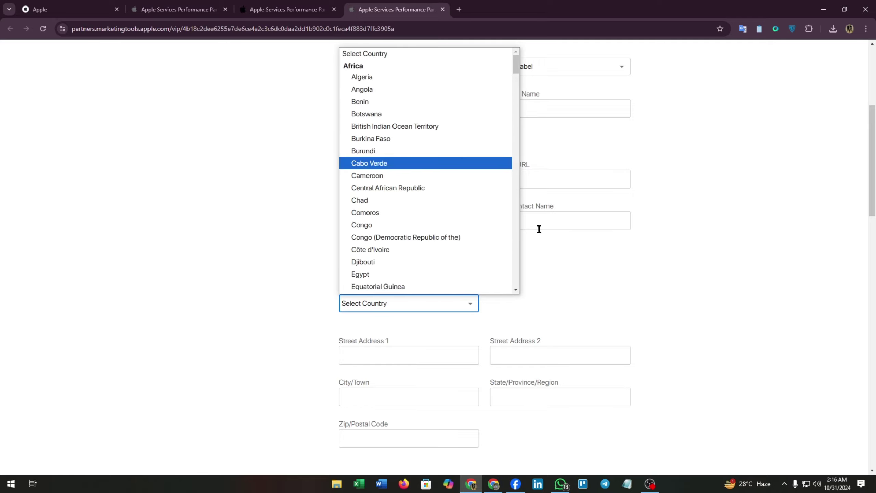
pyautogui.click(573, 285)
pyautogui.scroll(-2, 520, 260)
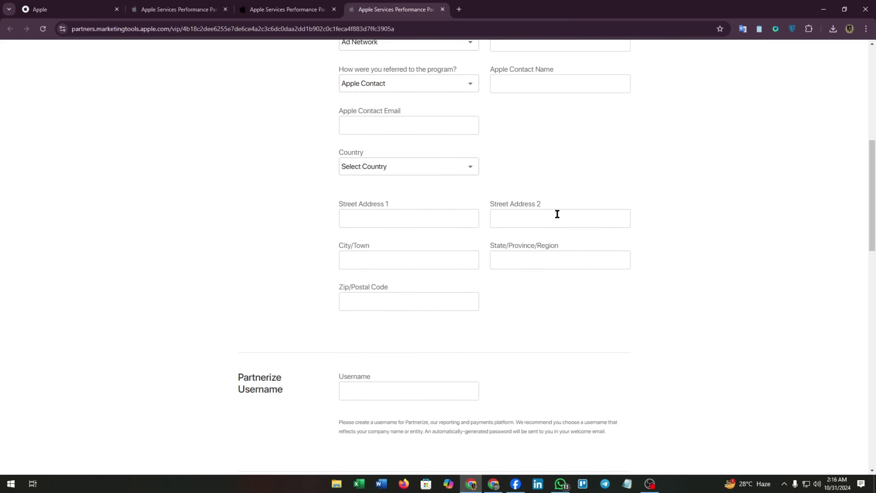
# Pass through City/Town, State/Province/Region and Zip/Postal Code, leaving Zip blank so it's flagged required.
pyautogui.click(354, 254)
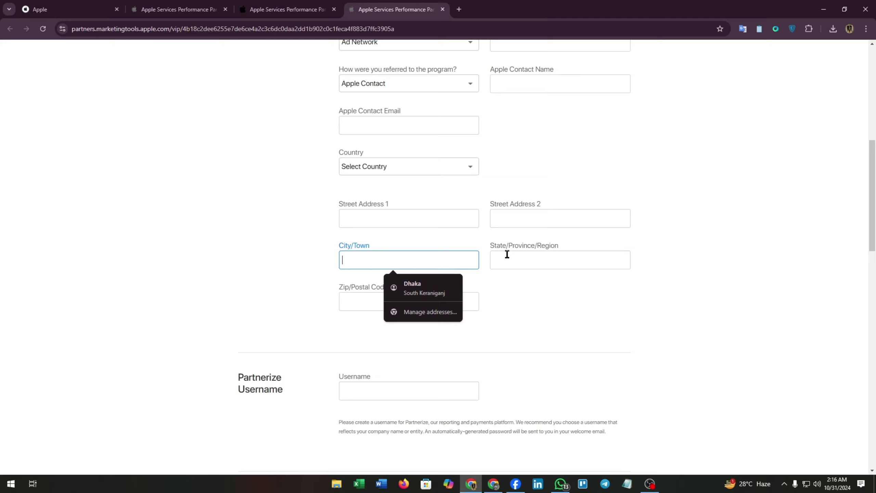
pyautogui.click(519, 259)
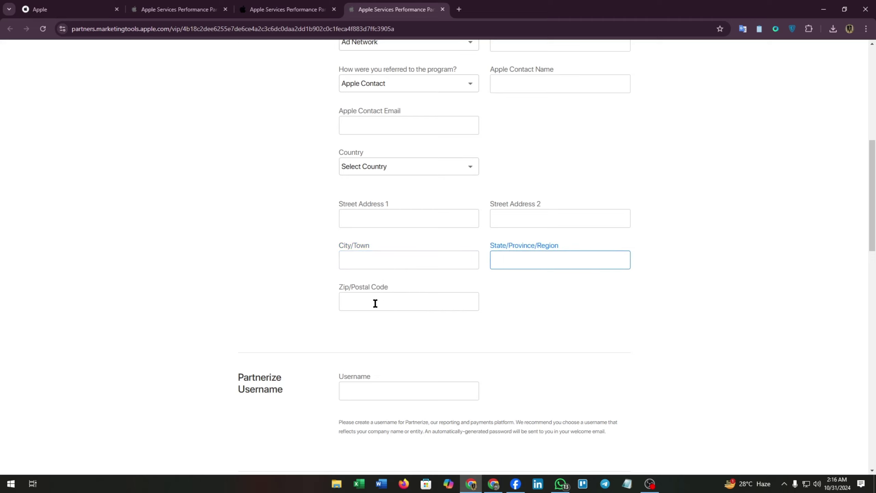
pyautogui.click(443, 306)
pyautogui.click(518, 323)
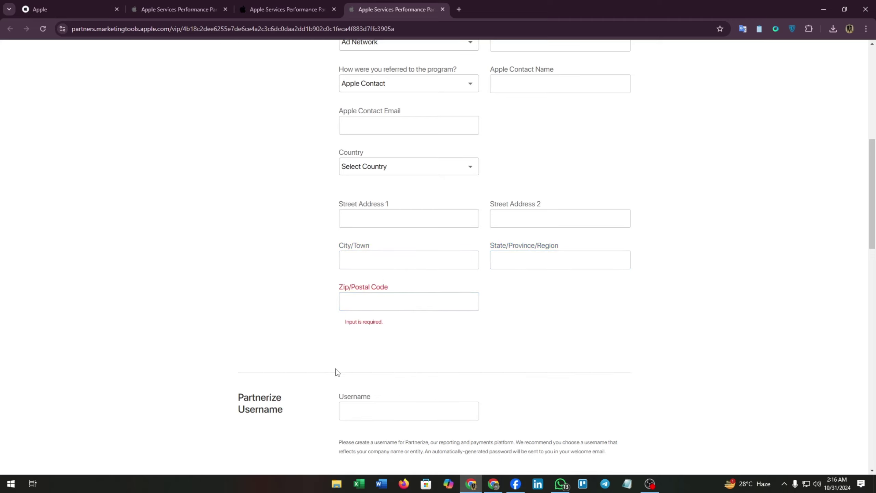
pyautogui.scroll(-2, 427, 343)
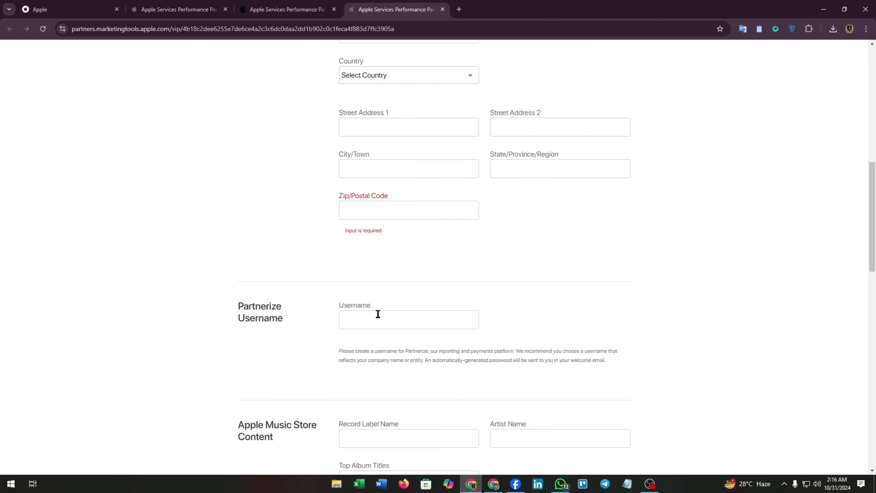
pyautogui.scroll(-2, 376, 319)
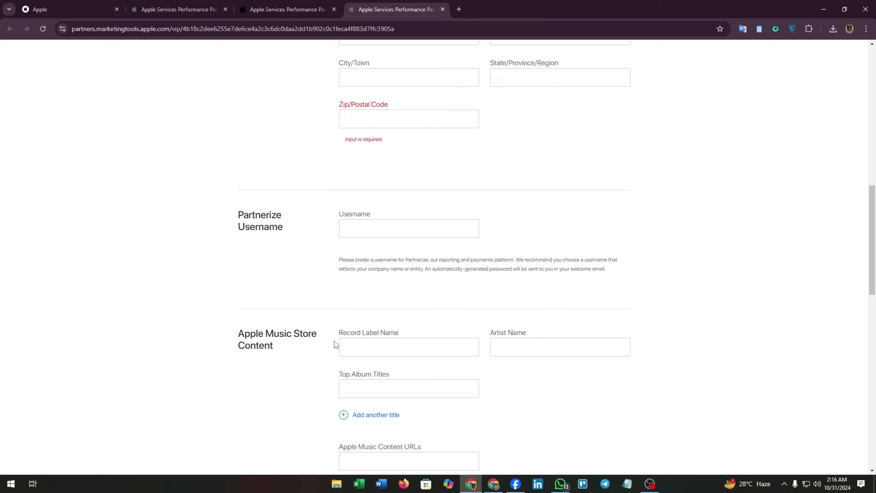
pyautogui.scroll(-2, 302, 328)
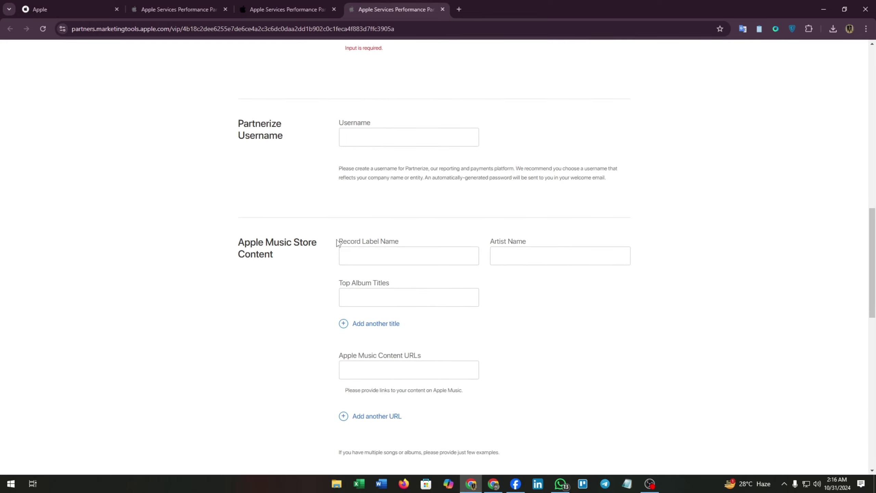
pyautogui.moveTo(338, 243); pyautogui.dragTo(382, 248)
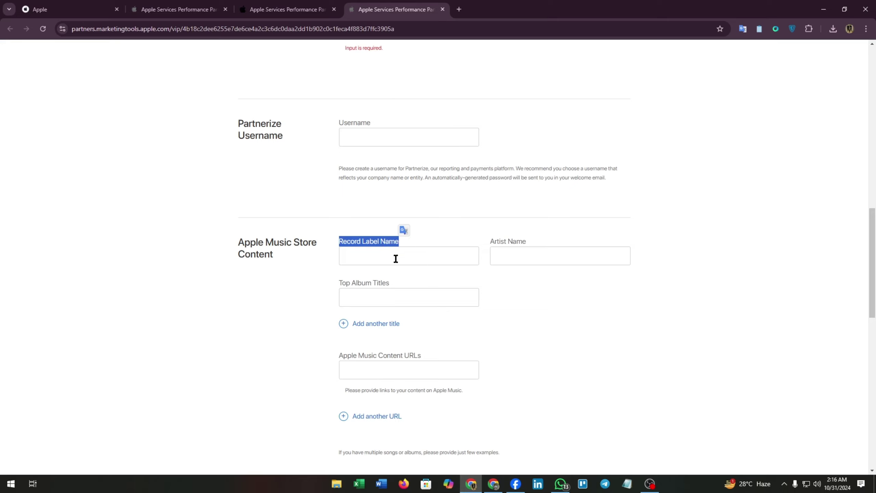
pyautogui.click(510, 301)
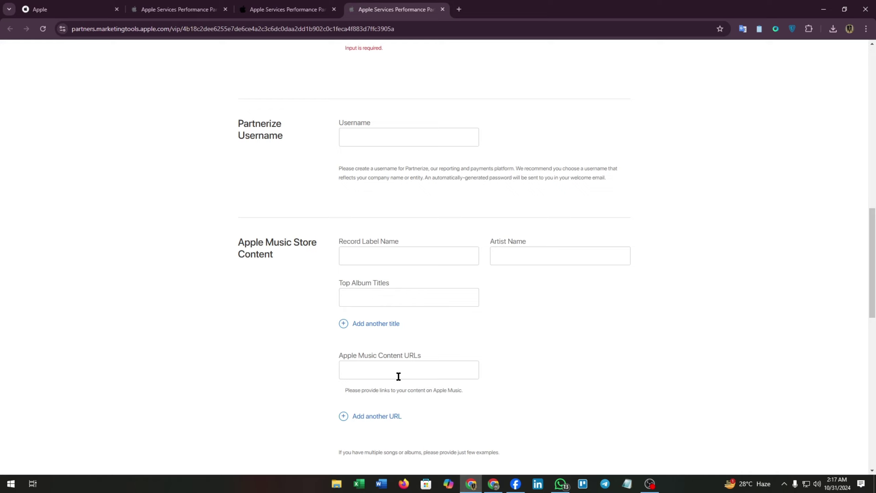
pyautogui.scroll(-3, 398, 376)
pyautogui.scroll(-1, 291, 329)
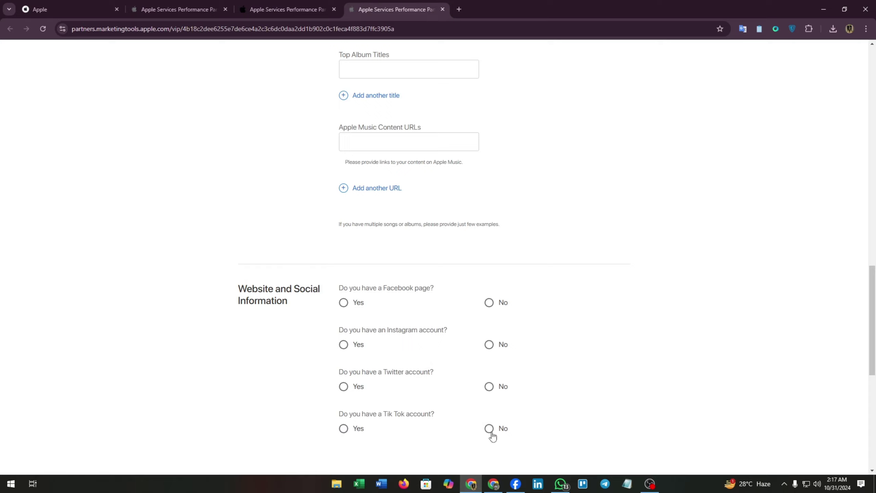
pyautogui.scroll(-3, 479, 425)
pyautogui.scroll(-2, 397, 408)
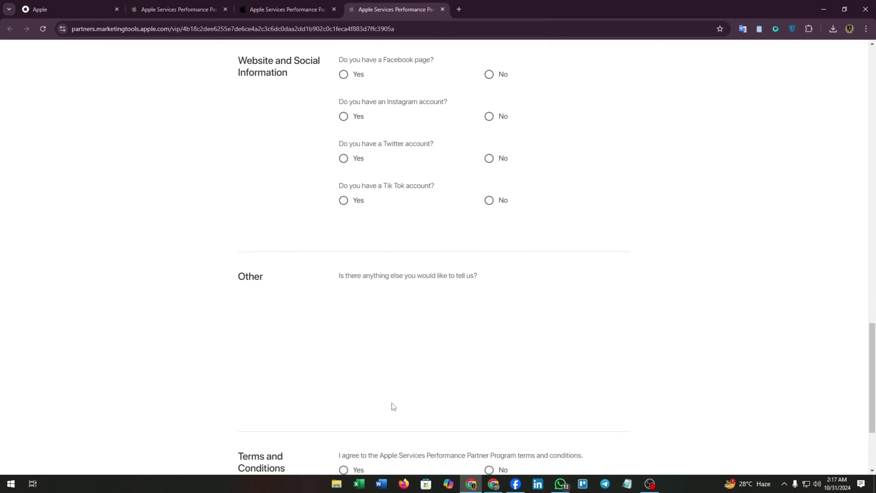
pyautogui.scroll(-2, 393, 405)
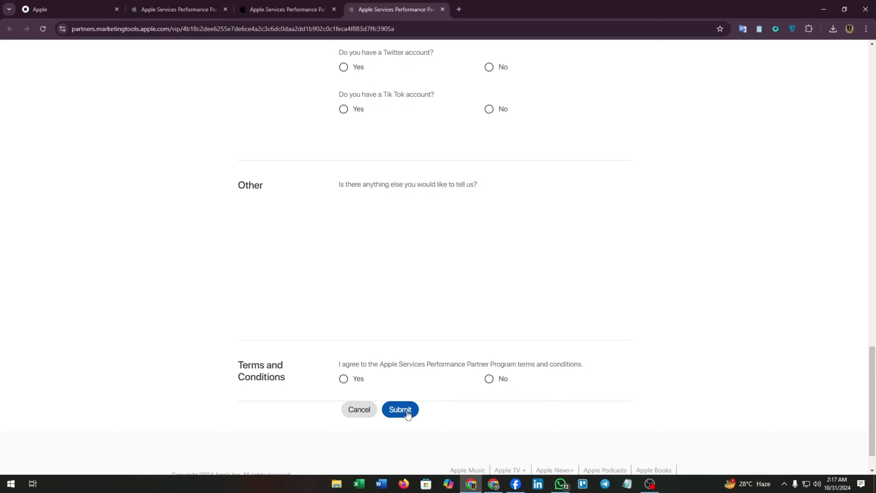
pyautogui.scroll(10, 452, 242)
pyautogui.scroll(10, 453, 241)
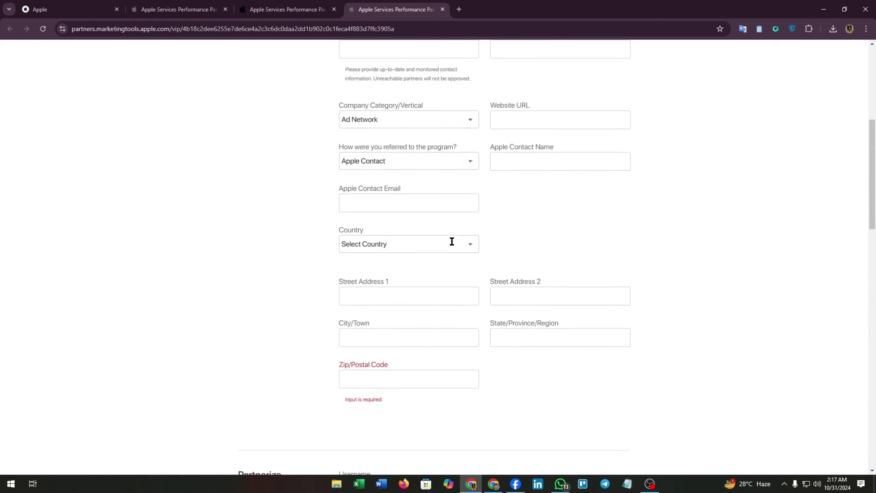
pyautogui.scroll(10, 452, 241)
# Open a fresh 'Record label or artist' application in a new tab from the landing page.
pyautogui.click(288, 8)
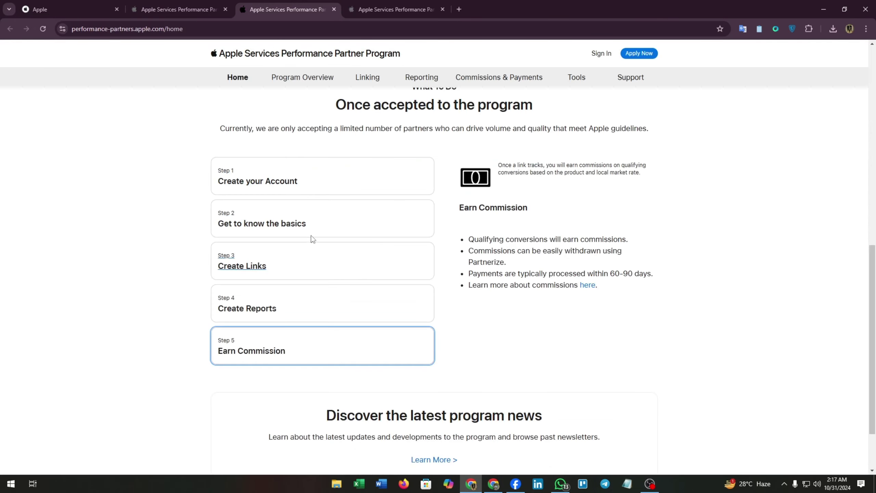
pyautogui.click(198, 7)
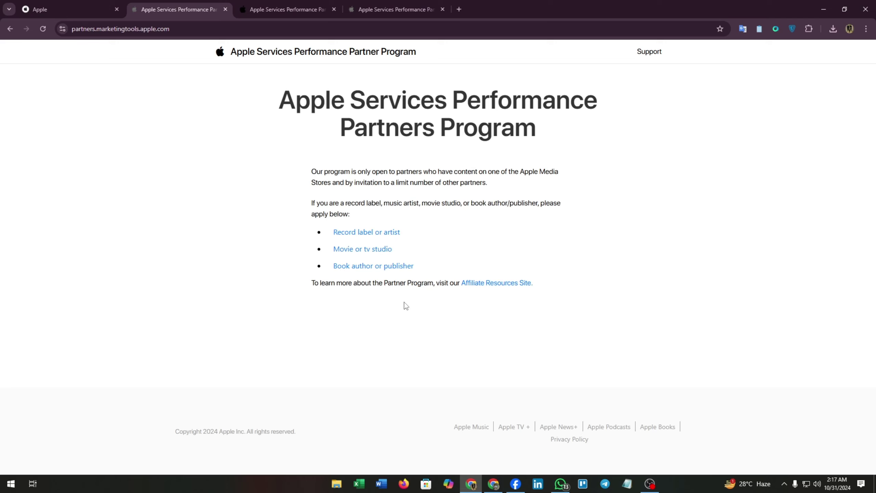
pyautogui.middleClick(373, 267)
pyautogui.click(507, 9)
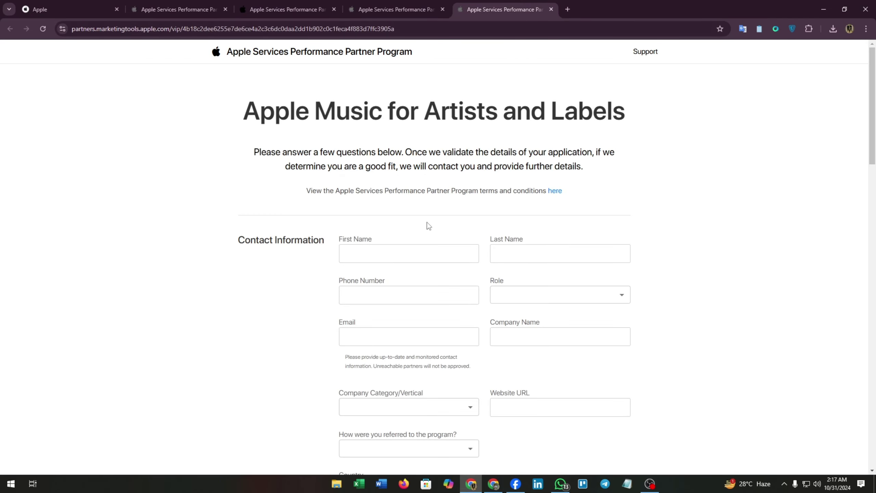
# Set the Role to Agent/Manager, then change it to Producer.
pyautogui.click(529, 298)
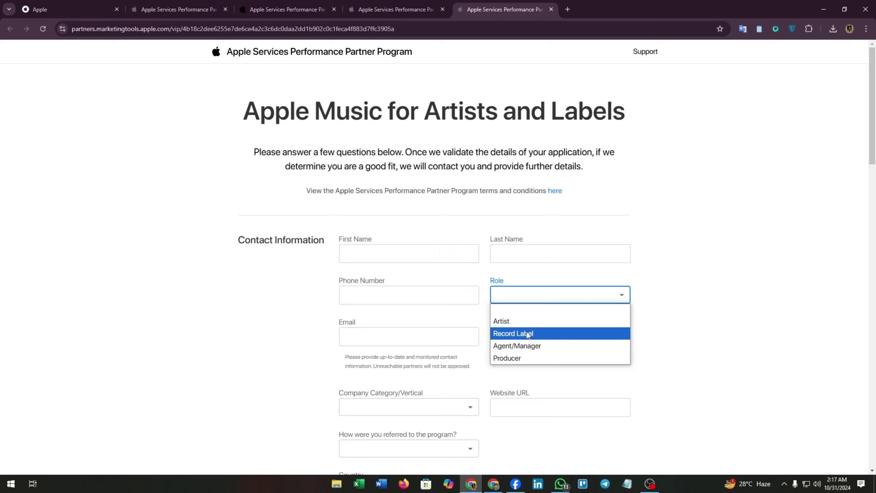
pyautogui.click(514, 346)
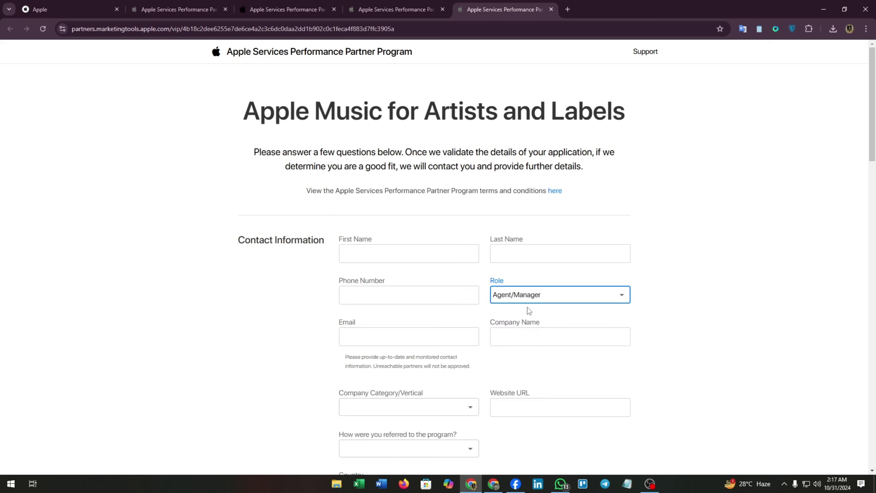
pyautogui.click(544, 297)
pyautogui.click(517, 359)
# Switch back through the tabs to the apple.com home page tab.
pyautogui.click(282, 9)
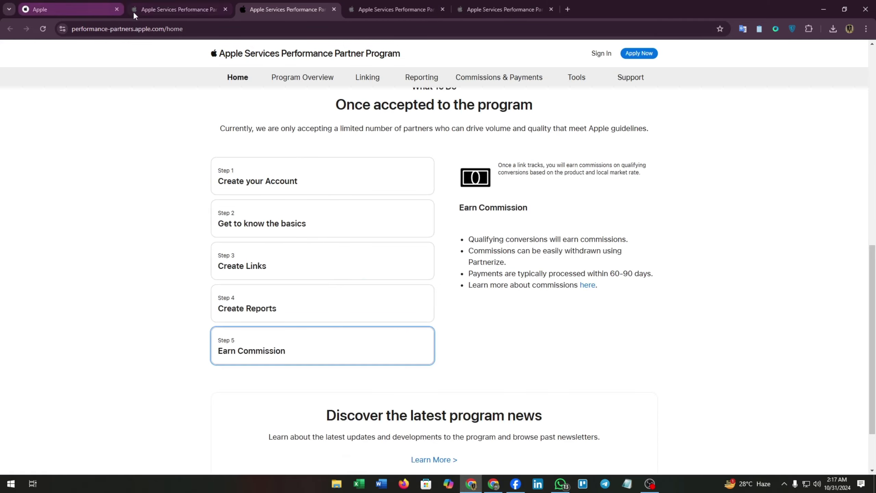
pyautogui.hotkey('ctrl', 'shift', 'Tab')
pyautogui.hotkey('ctrl', 'shift', 'Tab')
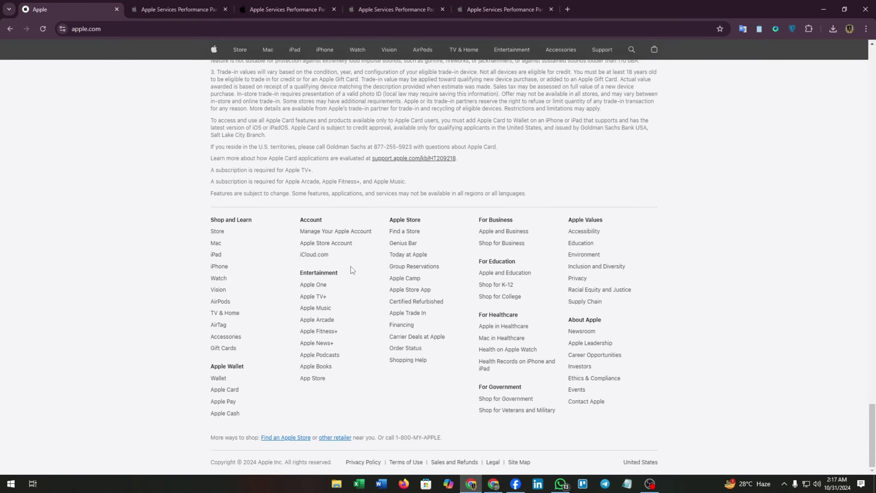
pyautogui.scroll(5, 436, 282)
pyautogui.scroll(10, 435, 282)
pyautogui.scroll(10, 435, 282)
pyautogui.scroll(10, 437, 283)
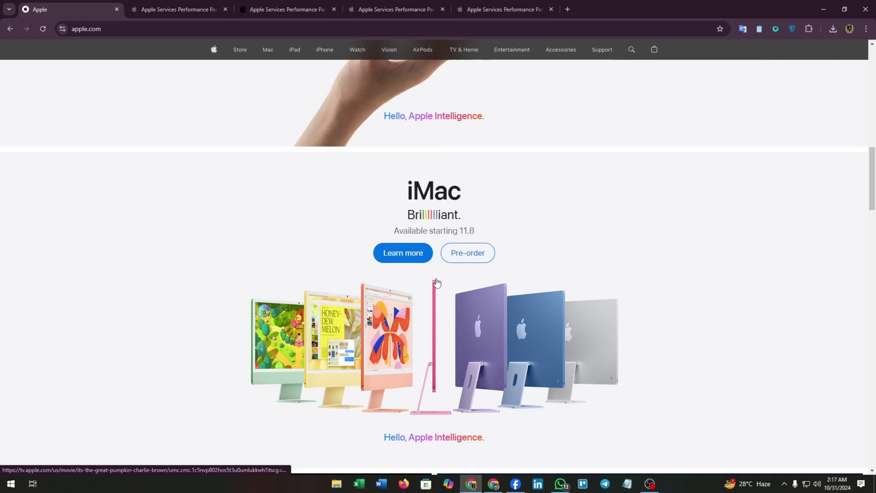
pyautogui.scroll(5, 438, 282)
pyautogui.scroll(5, 437, 283)
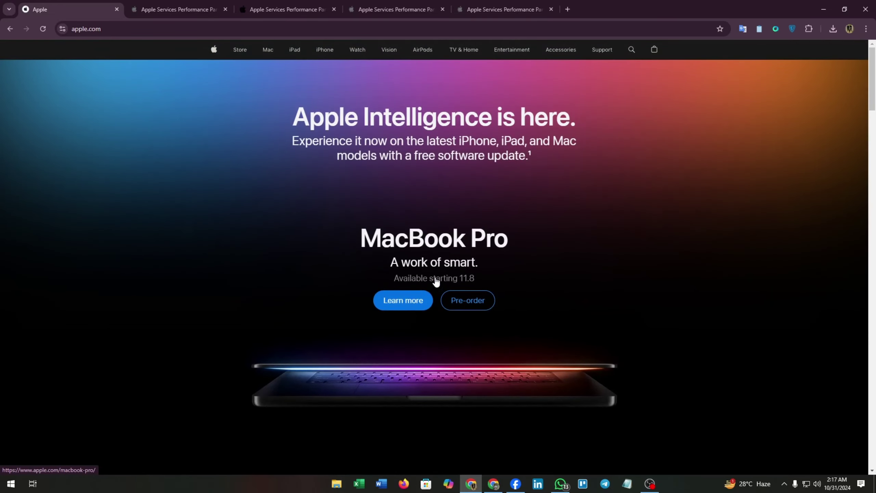